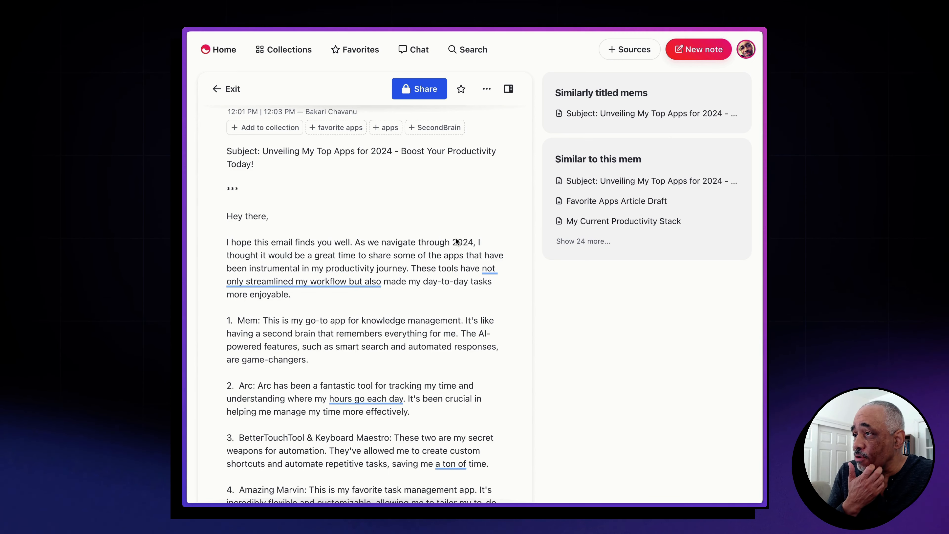
# - Read through the "Unveiling My Top Apps for 2024" email draft, from the greeting down the numbered app list
pyautogui.scroll(-1, 455, 239)
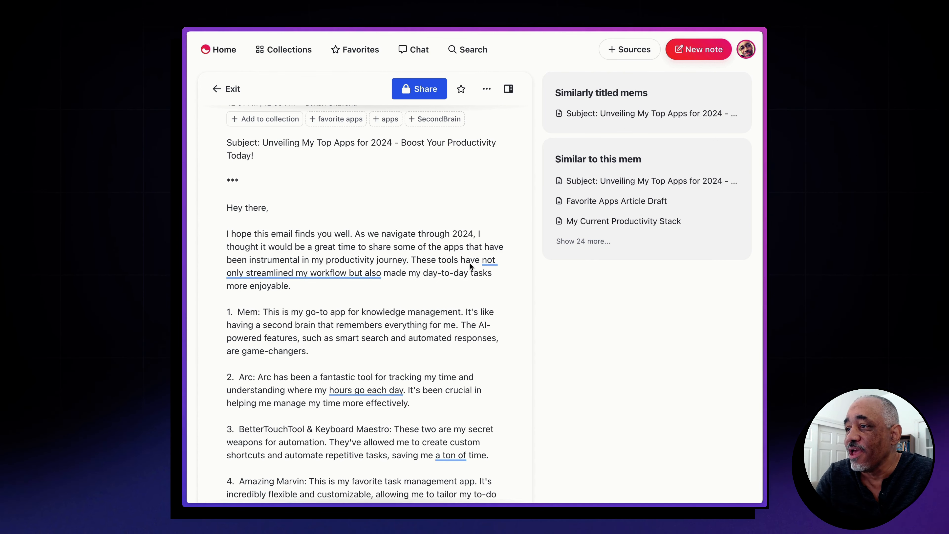
pyautogui.scroll(-1, 465, 269)
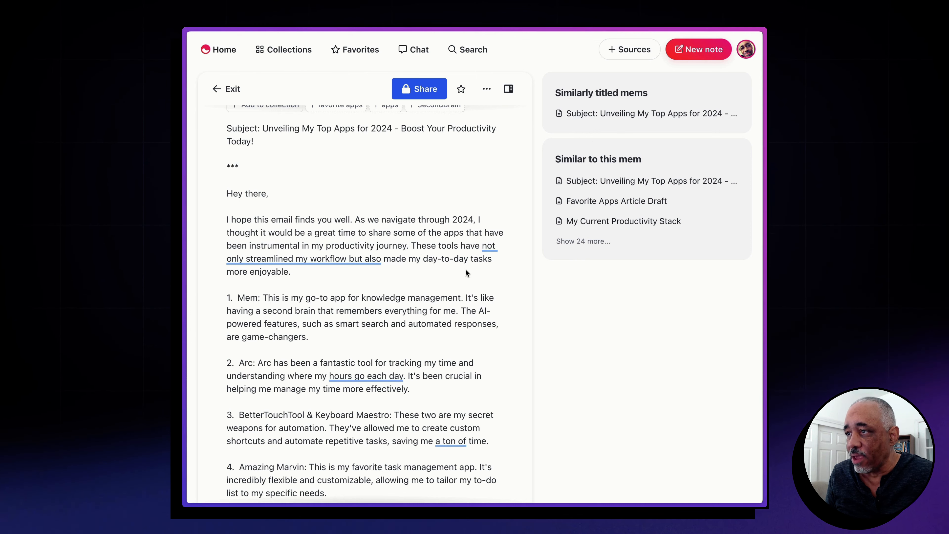
pyautogui.scroll(-2, 467, 258)
pyautogui.scroll(1, 468, 244)
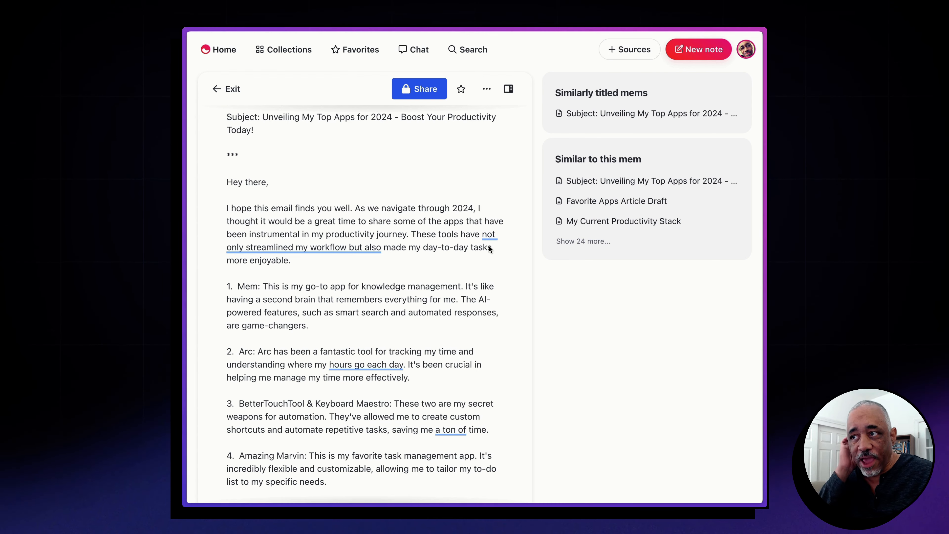
pyautogui.scroll(-6, 489, 246)
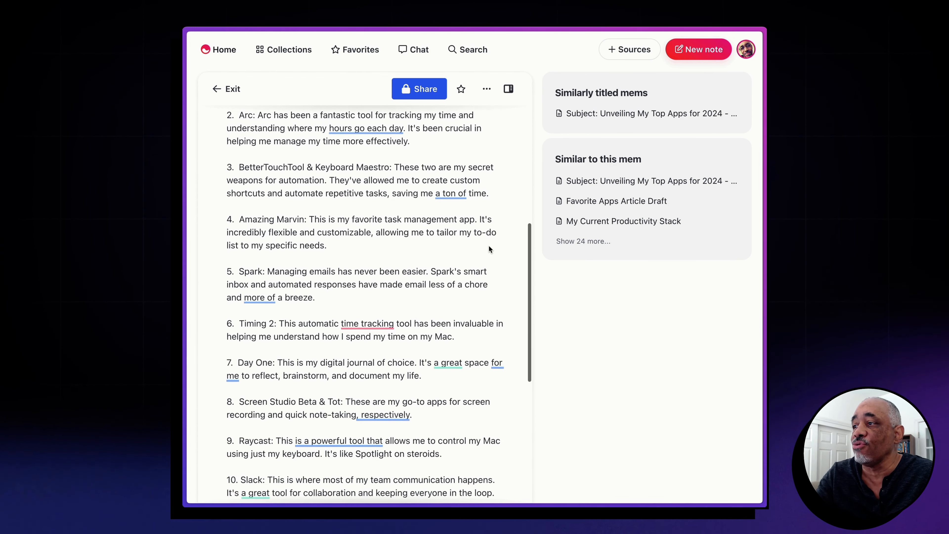
pyautogui.scroll(-3, 489, 247)
pyautogui.scroll(3, 489, 246)
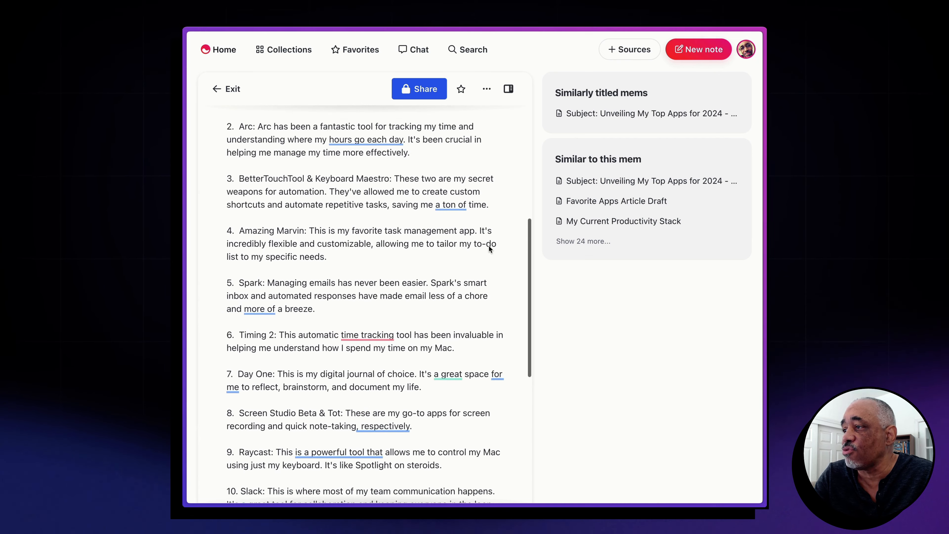
pyautogui.scroll(-2, 489, 248)
pyautogui.scroll(4, 489, 248)
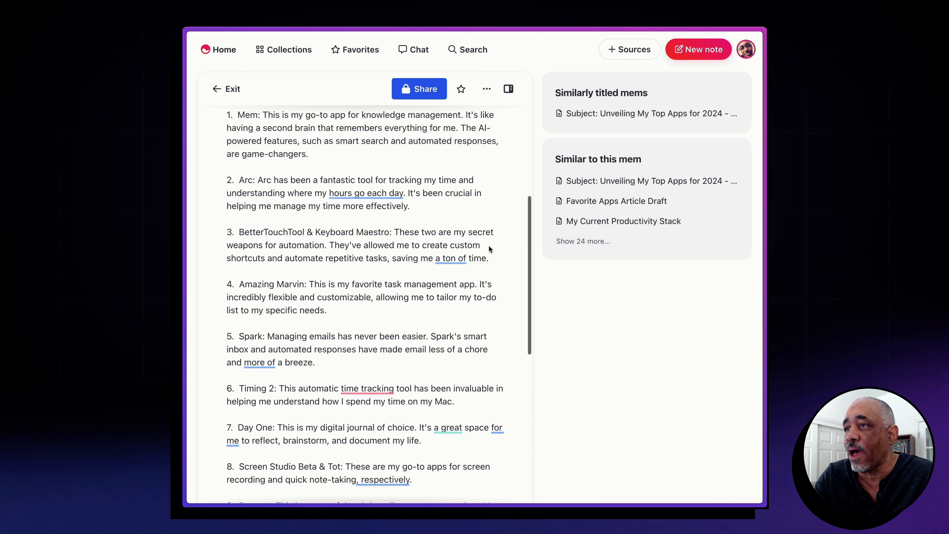
pyautogui.scroll(1, 489, 248)
pyautogui.scroll(-1, 489, 249)
pyautogui.scroll(3, 489, 249)
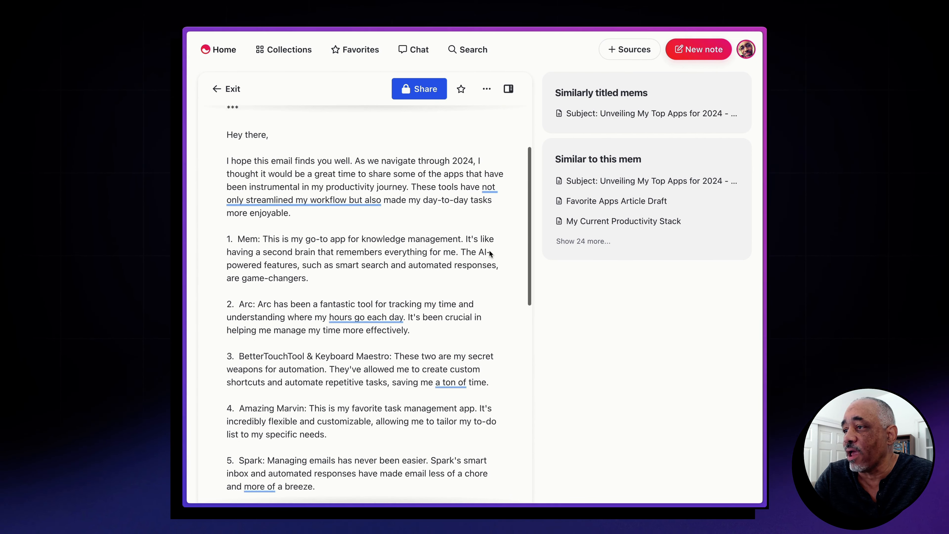
pyautogui.scroll(2, 489, 251)
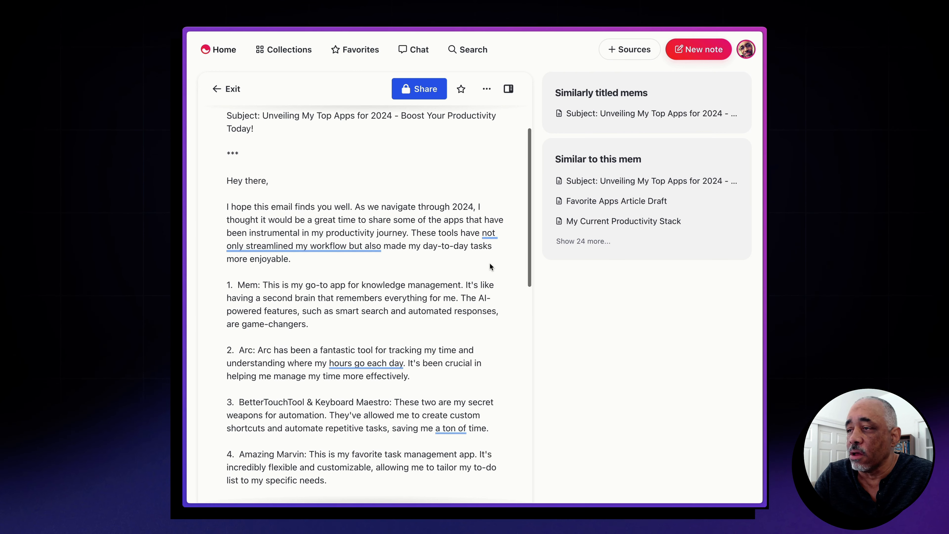
pyautogui.scroll(-2, 489, 263)
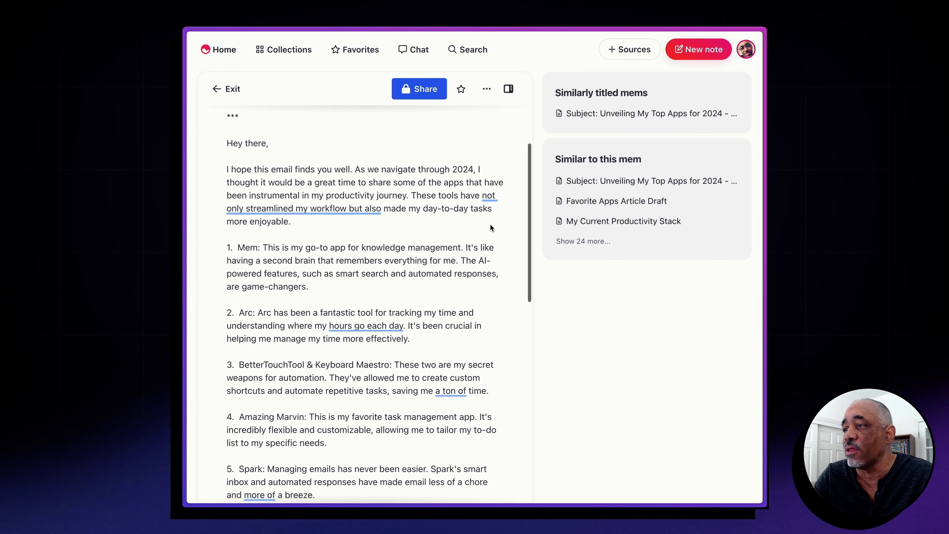
pyautogui.scroll(2, 492, 228)
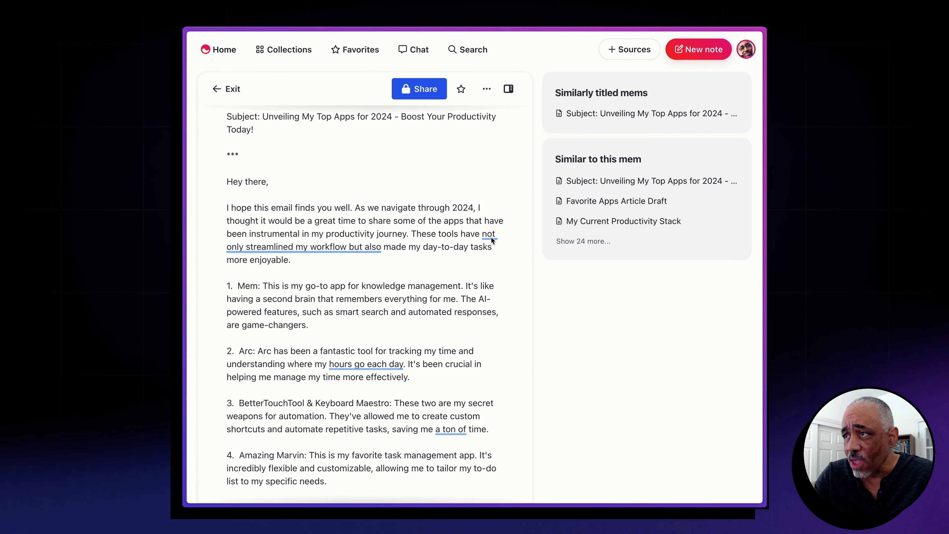
# - Accept Grammarly's rewordings "streamlined my workflow and" in the intro paragraph and "daily hours go" in the Arc item
pyautogui.moveTo(489, 242)
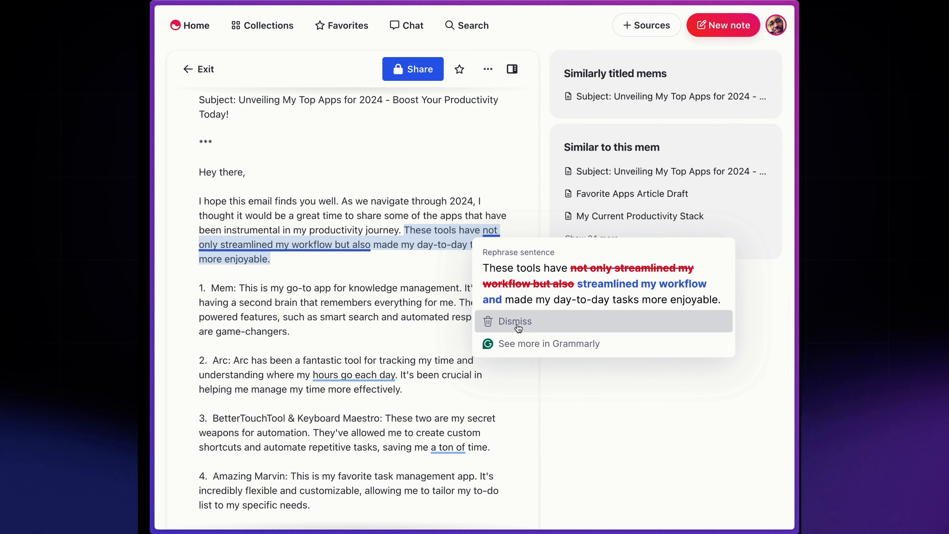
pyautogui.click(570, 288)
pyautogui.scroll(-5, 351, 280)
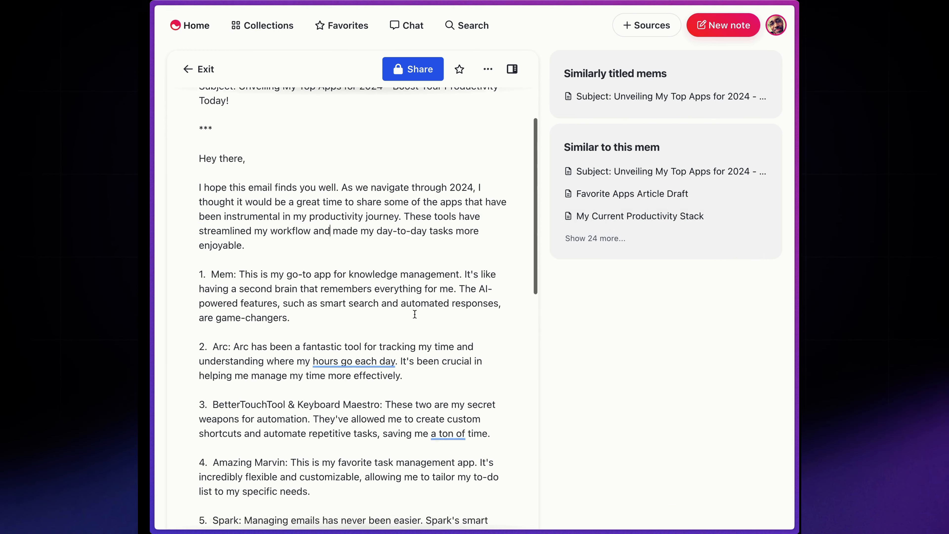
pyautogui.moveTo(373, 278)
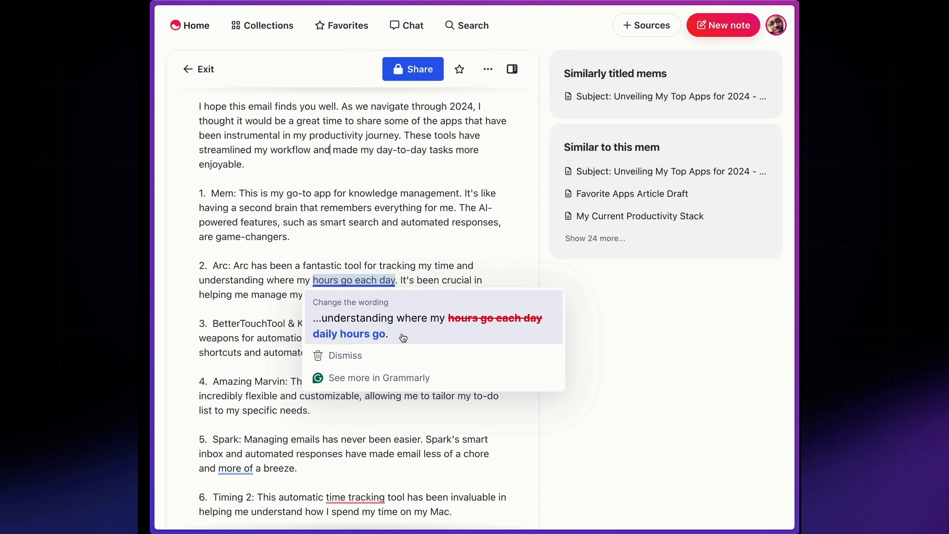
pyautogui.click(403, 321)
# - Check the suggestion for "a ton of" in item 3 and dismiss the one removing "more of" from the Spark item
pyautogui.scroll(-3, 405, 320)
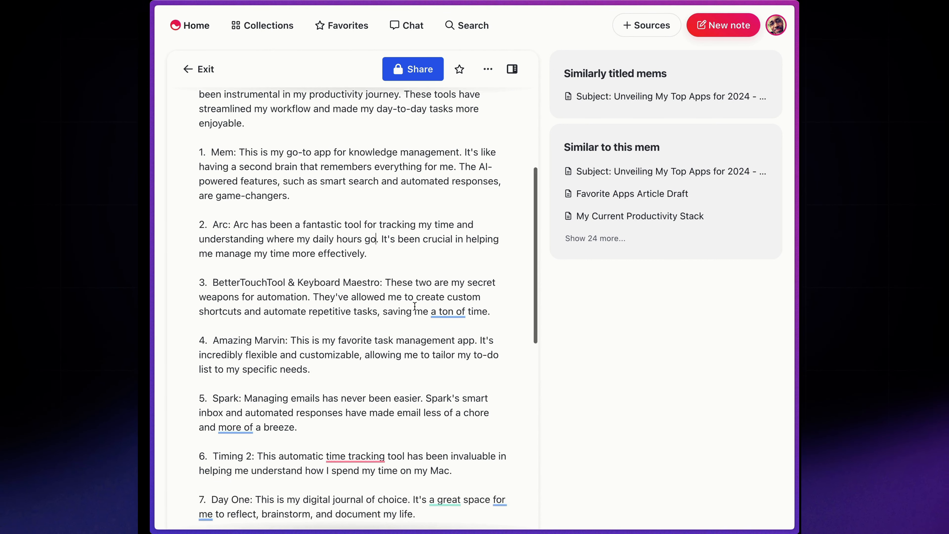
pyautogui.moveTo(442, 299)
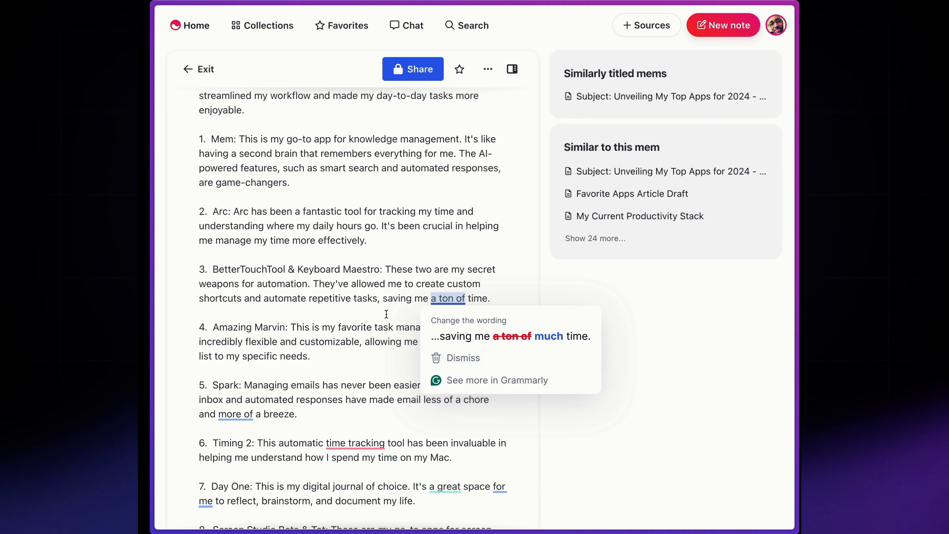
pyautogui.scroll(-4, 386, 314)
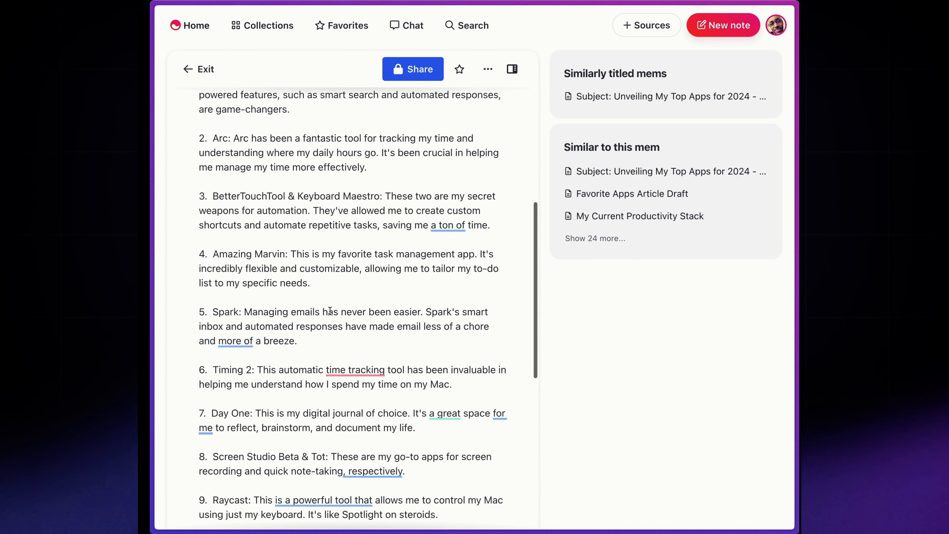
pyautogui.scroll(-1, 330, 311)
pyautogui.moveTo(235, 317)
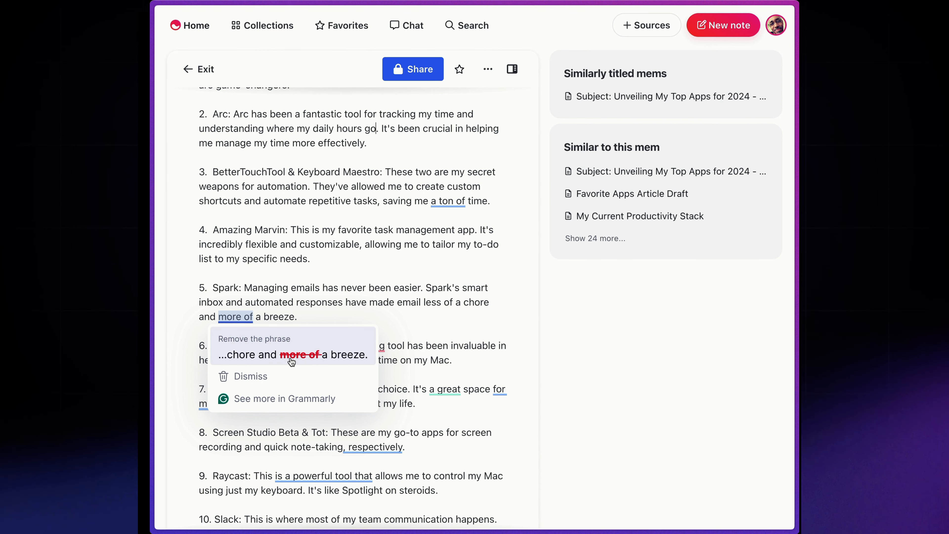
pyautogui.click(258, 370)
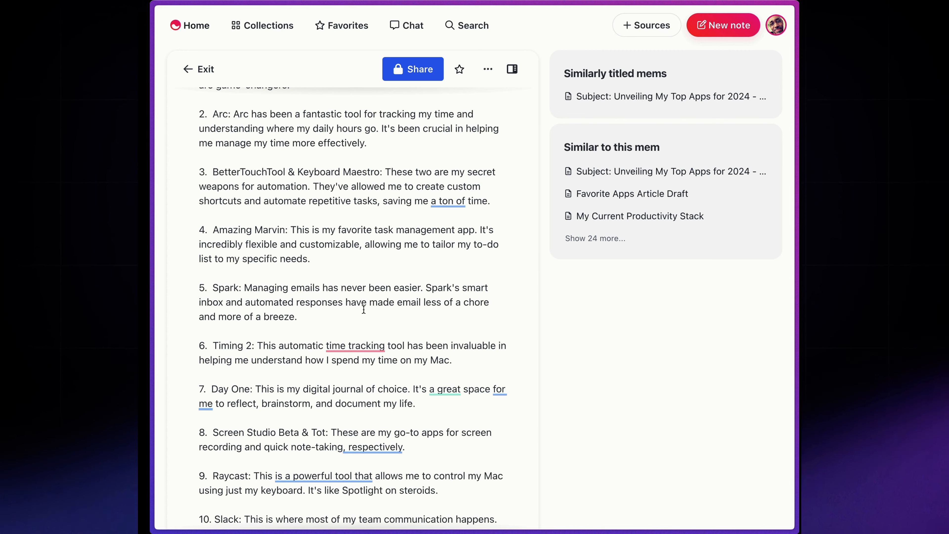
# - Accept the hyphenated "time-tracking" in the Timing 2 item and the removal of ", respectively" from the Screen Studio item
pyautogui.scroll(-5, 363, 309)
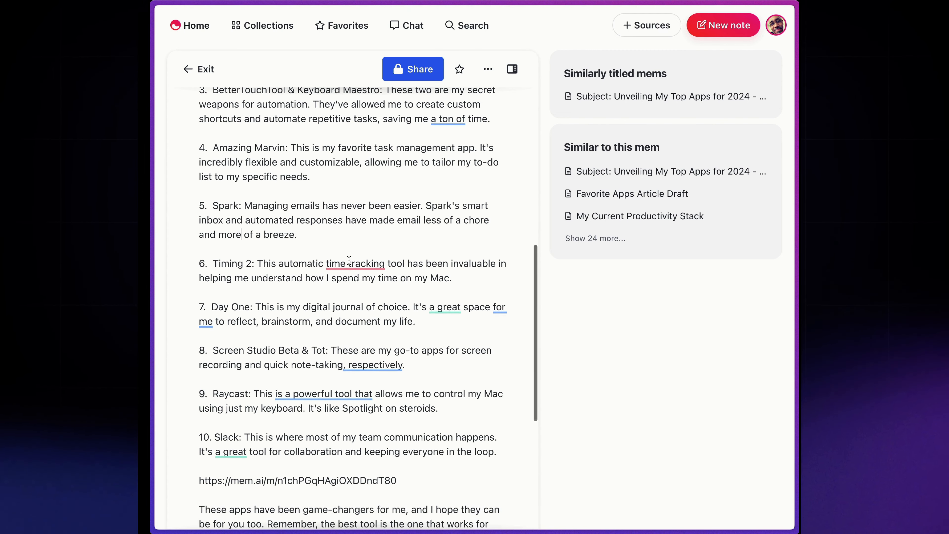
pyautogui.moveTo(350, 265)
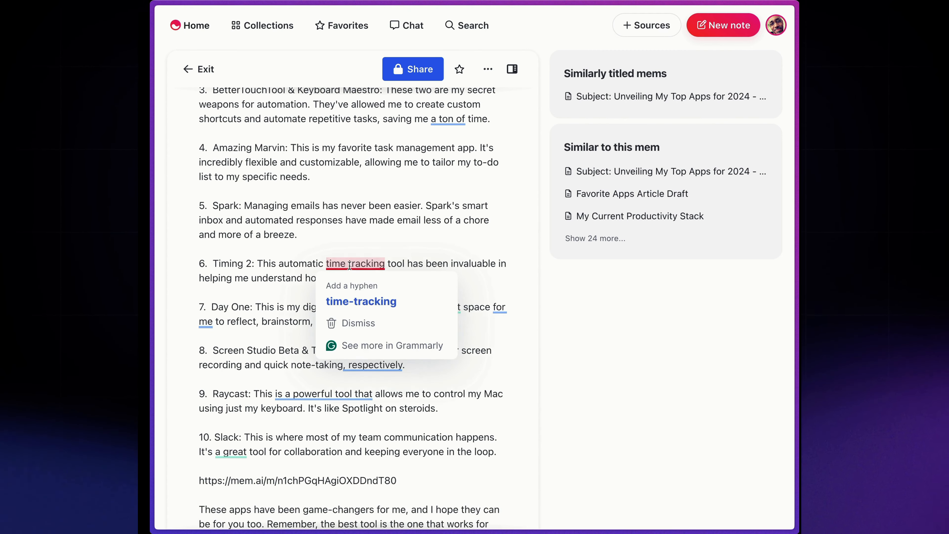
pyautogui.click(351, 296)
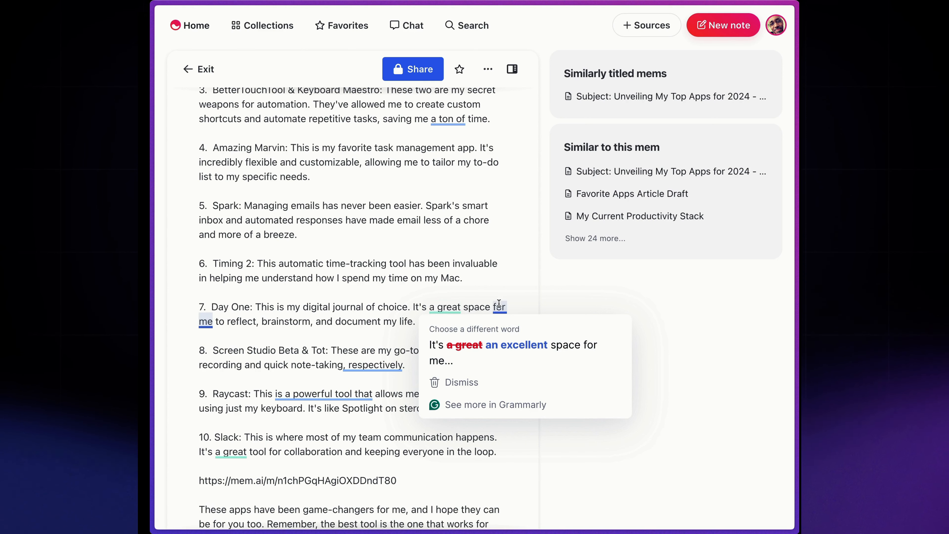
pyautogui.moveTo(352, 366)
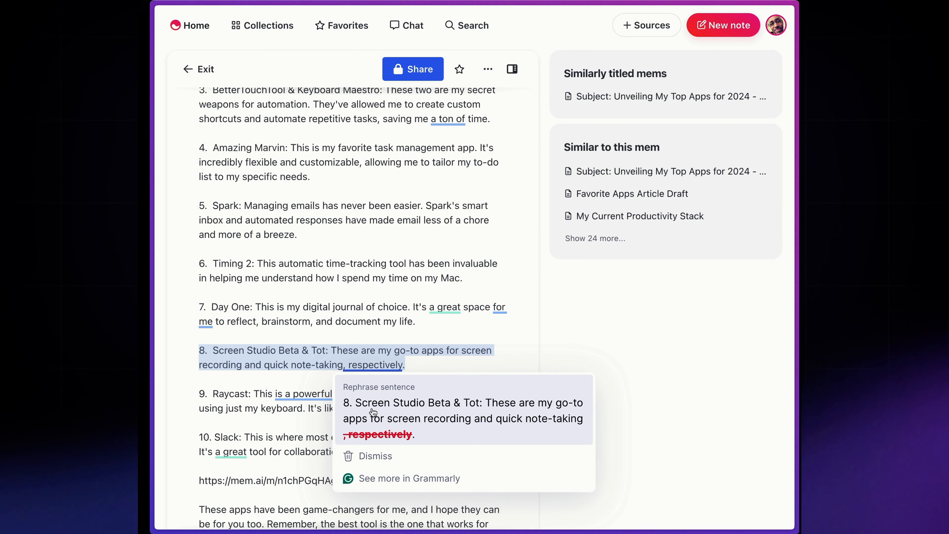
pyautogui.click(370, 434)
# - Open Grammarly's suggestion list, review the inconsistent spacing entries, and update them all to one space
pyautogui.scroll(-5, 398, 360)
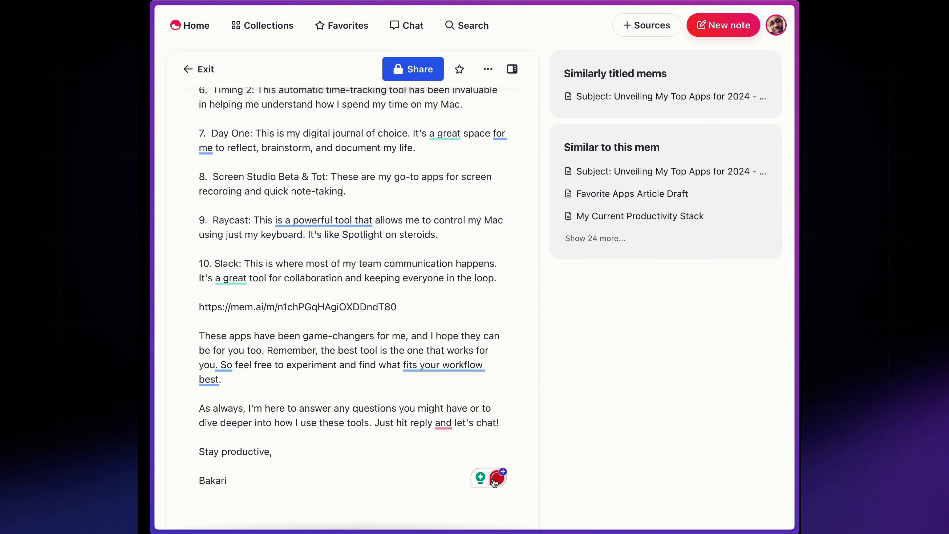
pyautogui.click(499, 475)
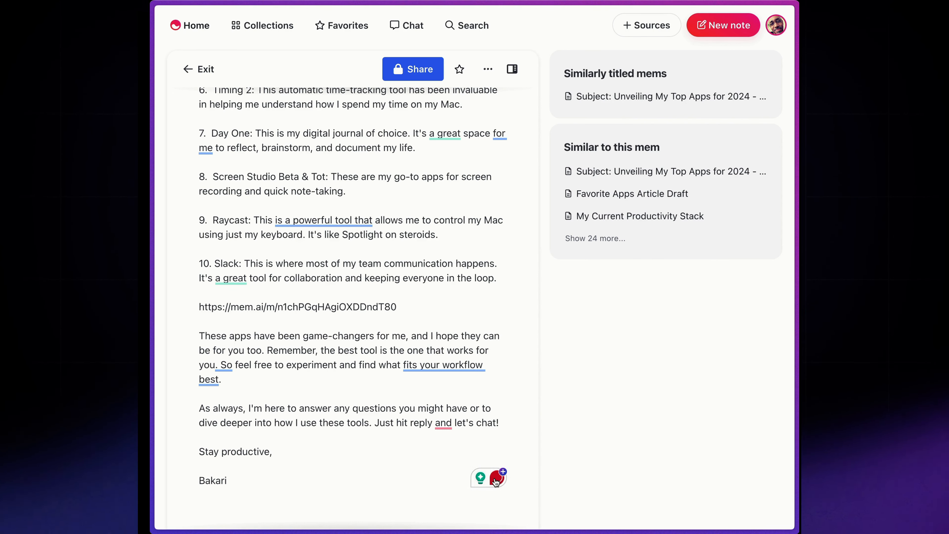
pyautogui.scroll(-2, 375, 309)
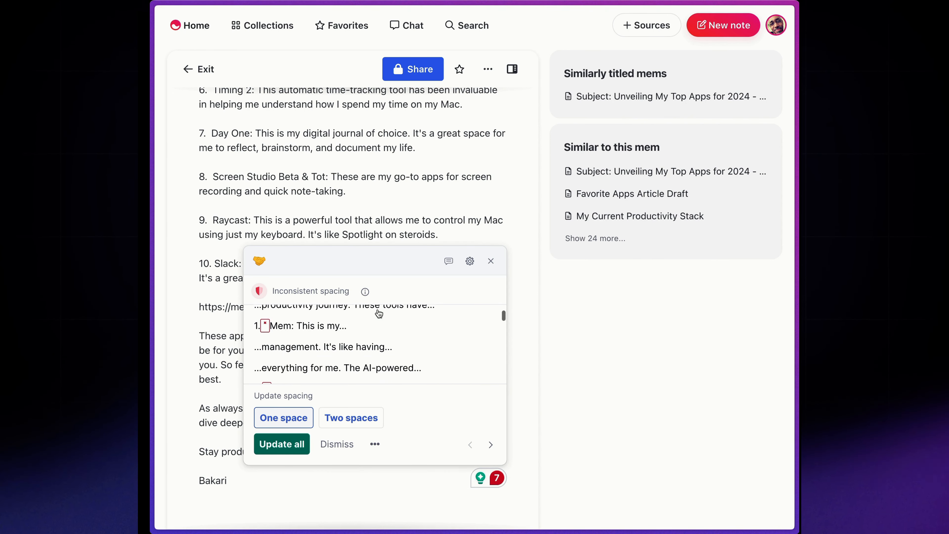
pyautogui.scroll(2, 375, 310)
pyautogui.scroll(-2, 378, 311)
pyautogui.scroll(2, 378, 313)
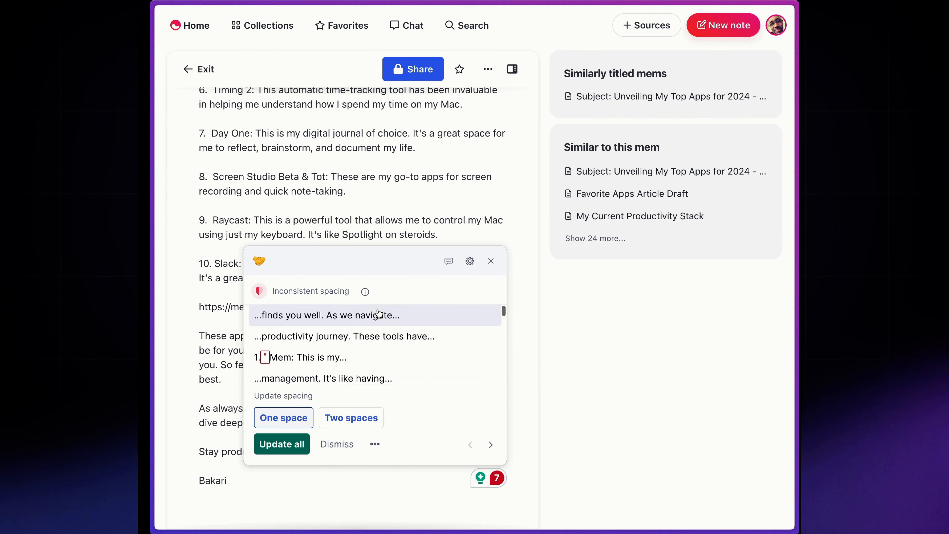
pyautogui.scroll(-1, 378, 313)
pyautogui.scroll(1, 378, 314)
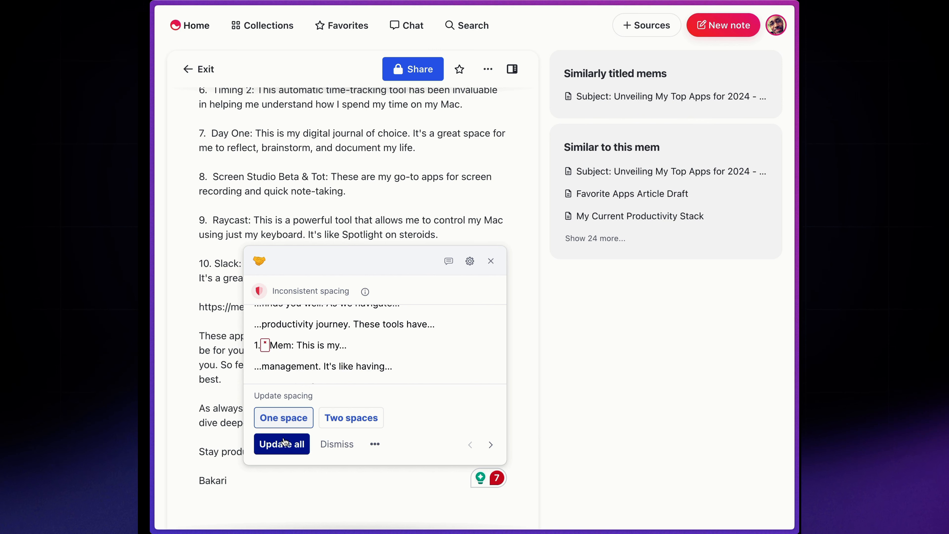
pyautogui.scroll(-5, 284, 344)
pyautogui.scroll(-4, 313, 347)
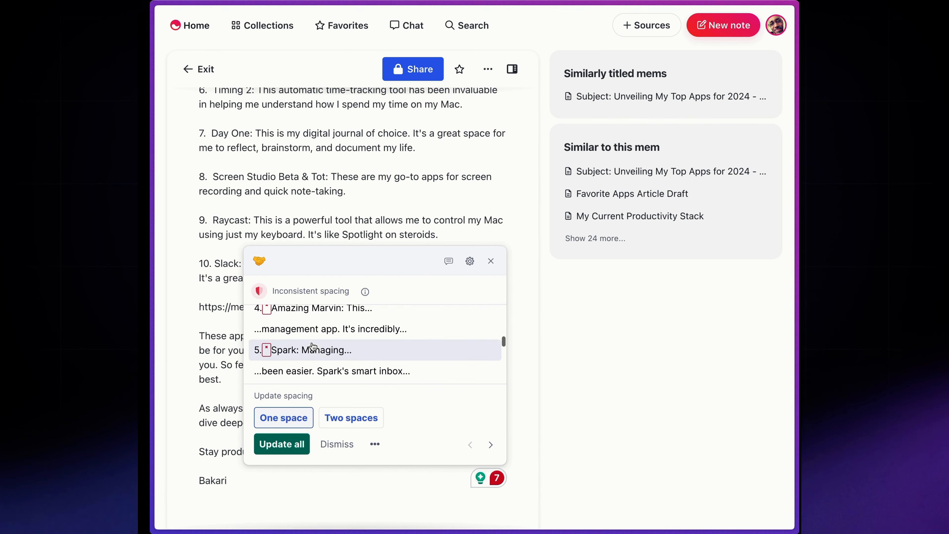
pyautogui.click(285, 446)
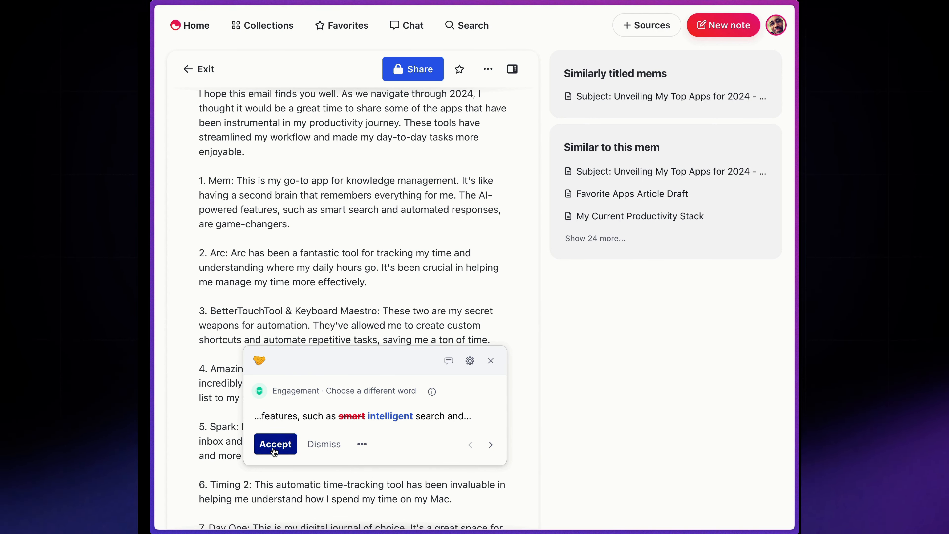
# - Dismiss the "intelligent" and "much" replacements, and accept "an excellent" in place of "a great" in the Day One item
pyautogui.click(322, 444)
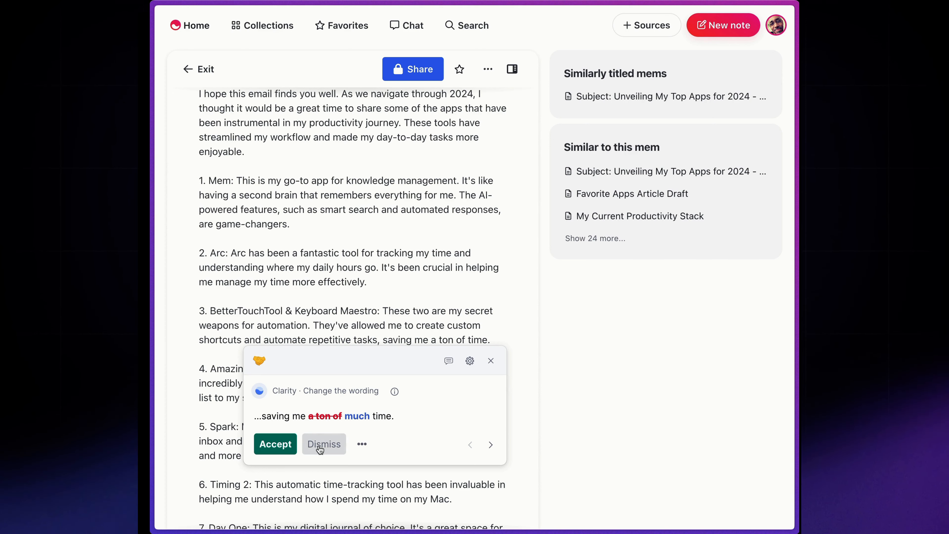
pyautogui.click(323, 448)
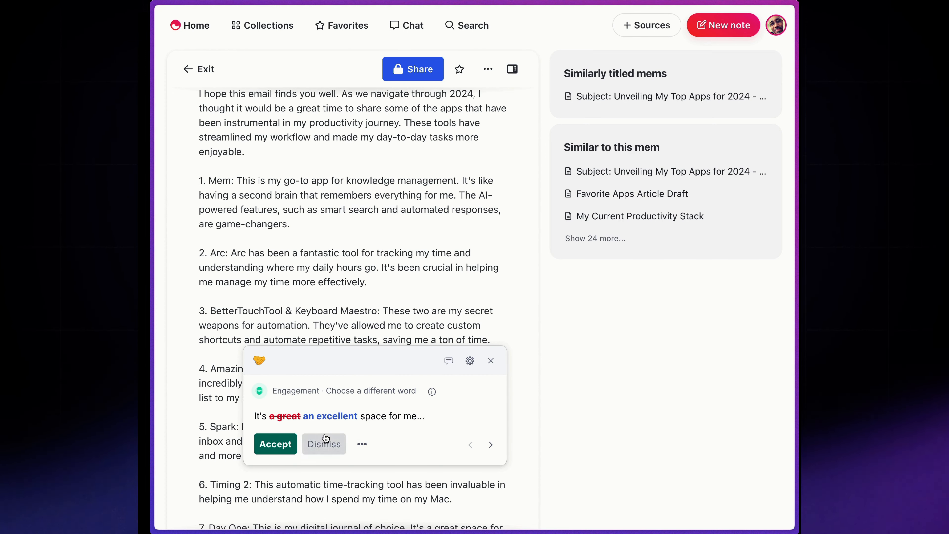
pyautogui.click(278, 444)
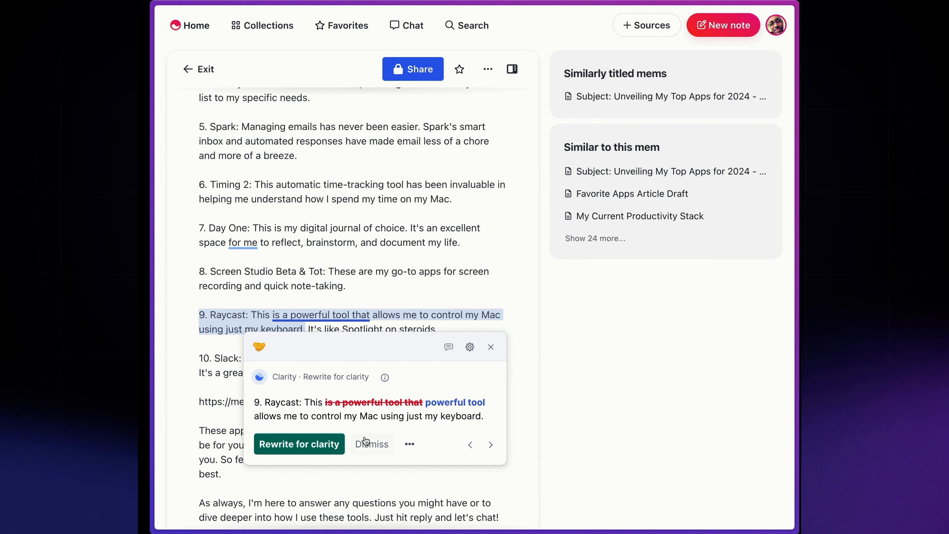
# - Apply the "powerful tool" rewrite to the Raycast item and the "best fits your workflow" version to the closing, dismissing "an excellent" for Slack
pyautogui.click(312, 449)
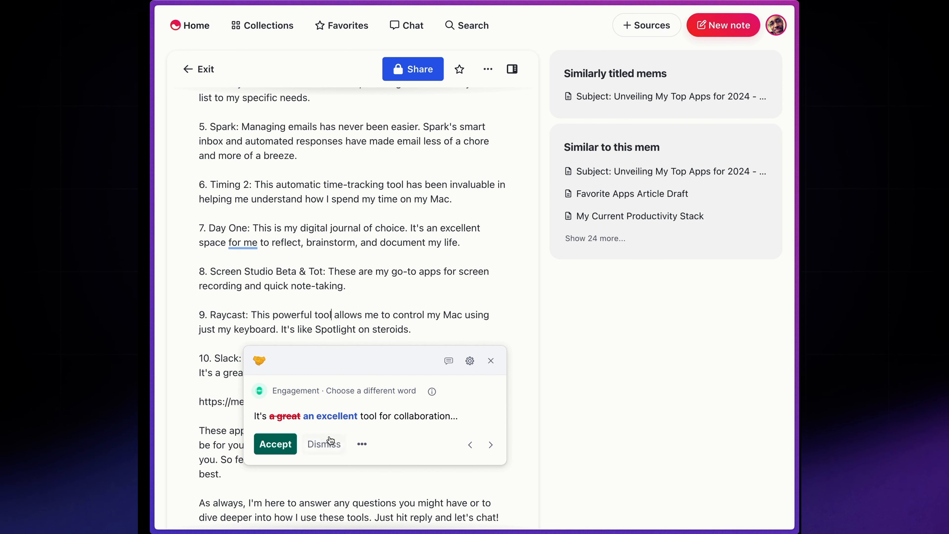
pyautogui.click(323, 447)
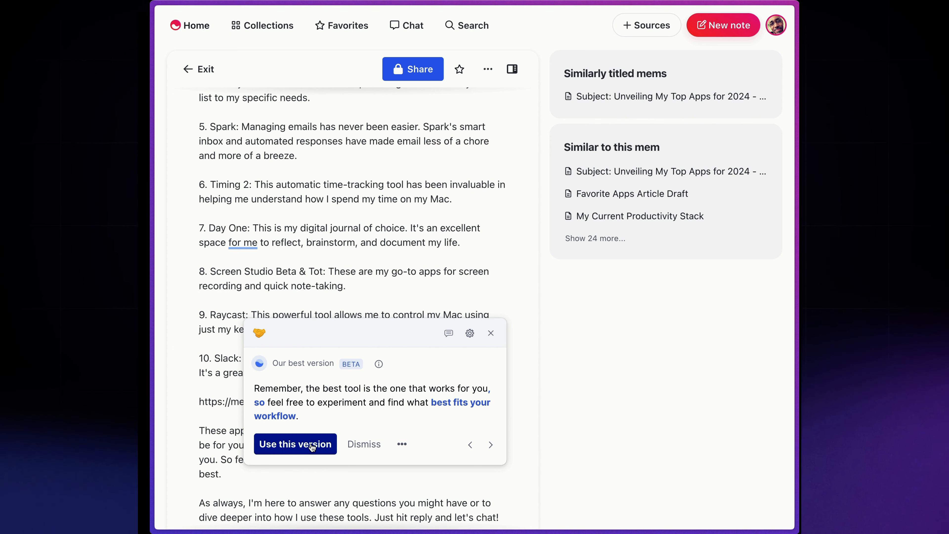
pyautogui.click(312, 445)
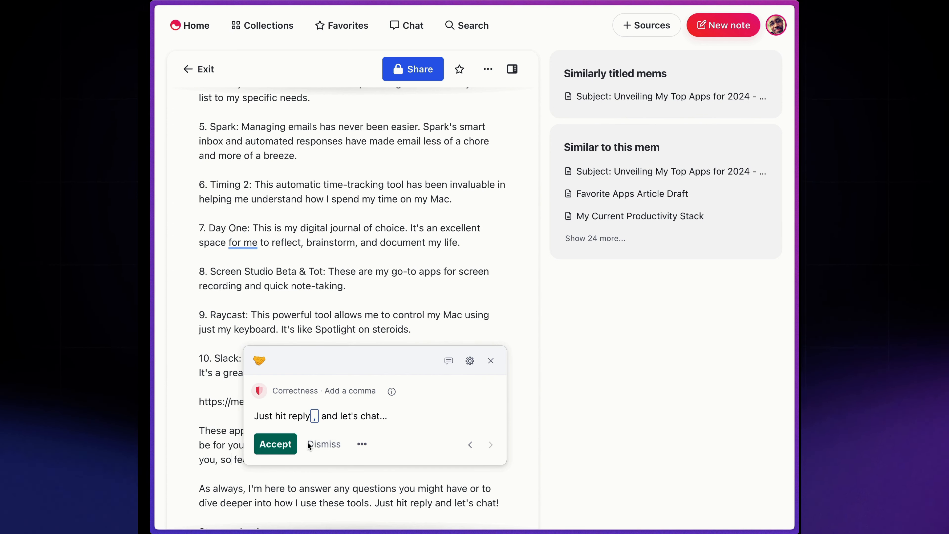
# - Accept the comma after "Just hit reply" in the closing and the removal of "for me" from the Day One item
pyautogui.click(285, 447)
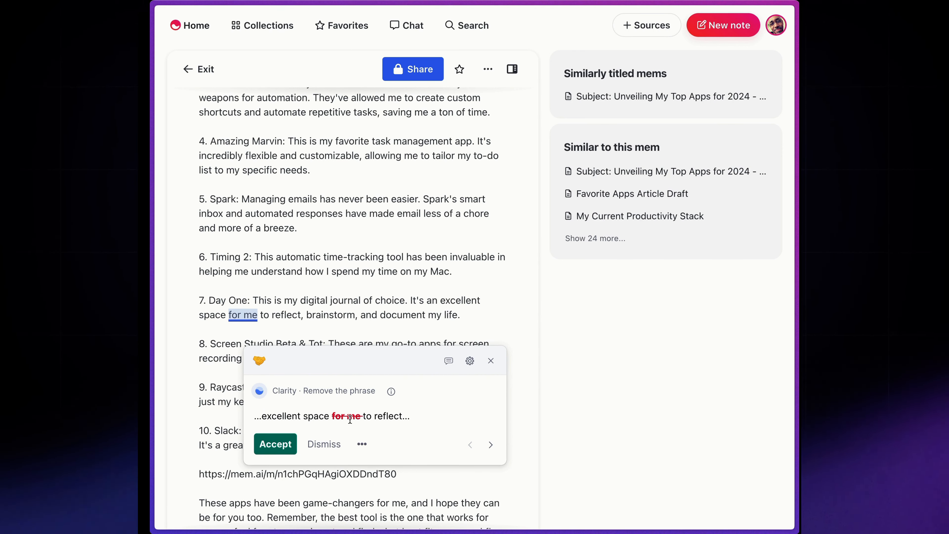
pyautogui.click(282, 445)
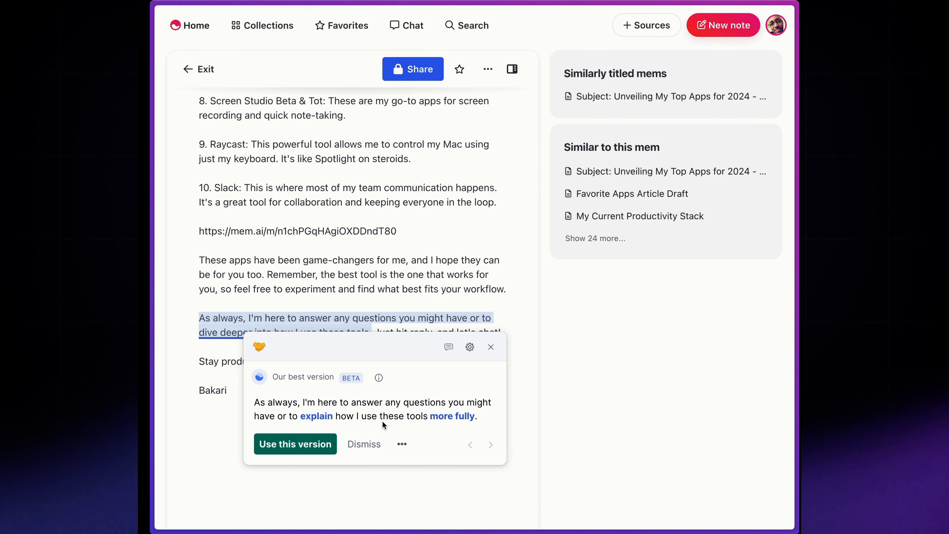
# - Apply the suggested "explain how I use these tools more fully" version to the closing sentence and close the suggestion card
pyautogui.moveTo(386, 345); pyautogui.dragTo(387, 368)
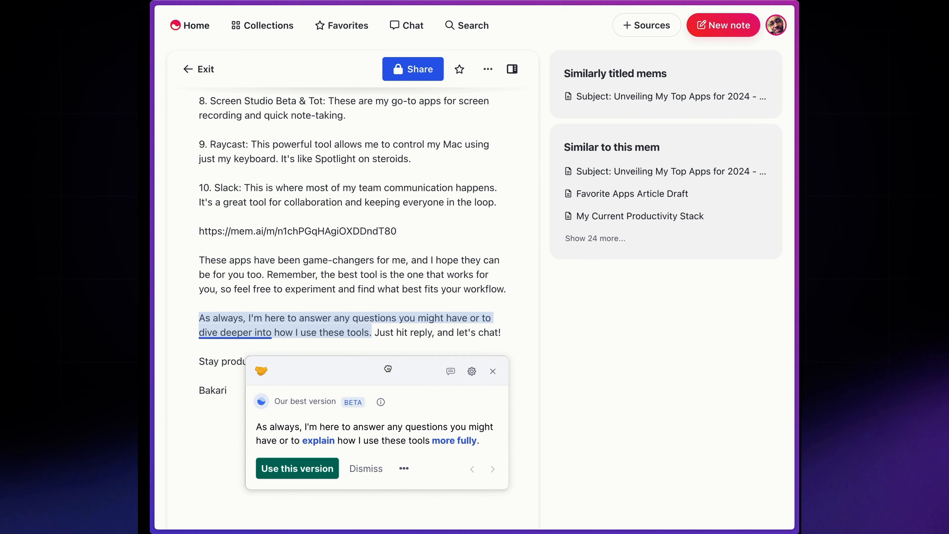
pyautogui.click(306, 468)
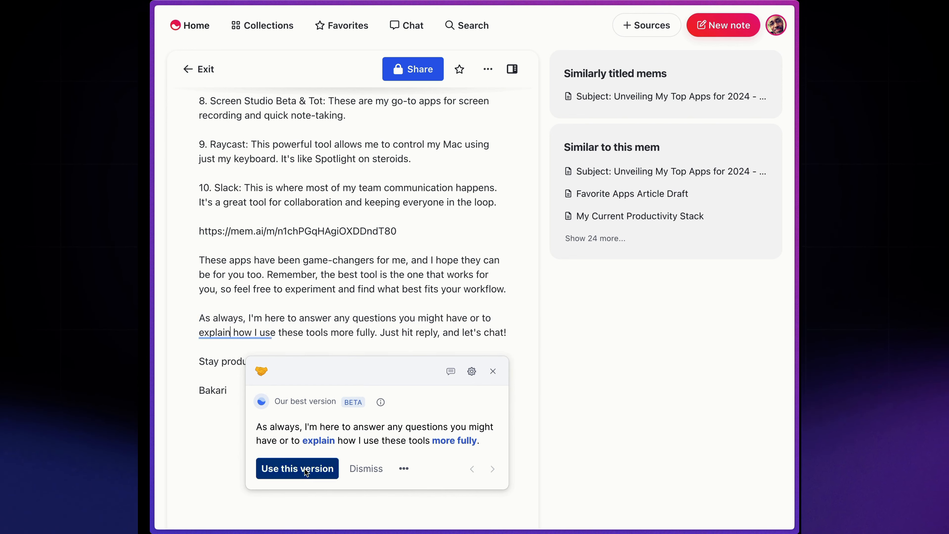
pyautogui.click(494, 363)
# - Select the Mem item's text after the number 1 and have Grammarly generate an "Improve it" rewrite
pyautogui.scroll(15, 431, 300)
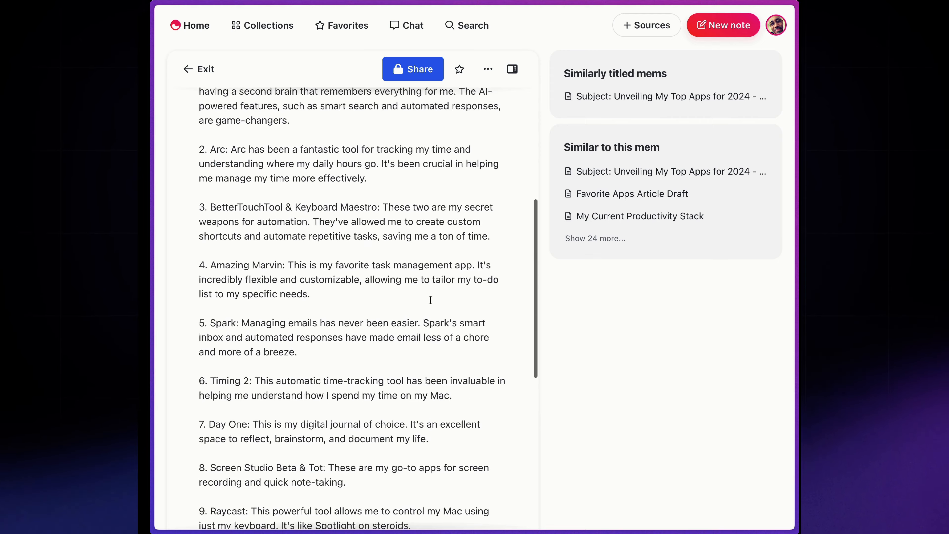
pyautogui.scroll(-3, 430, 300)
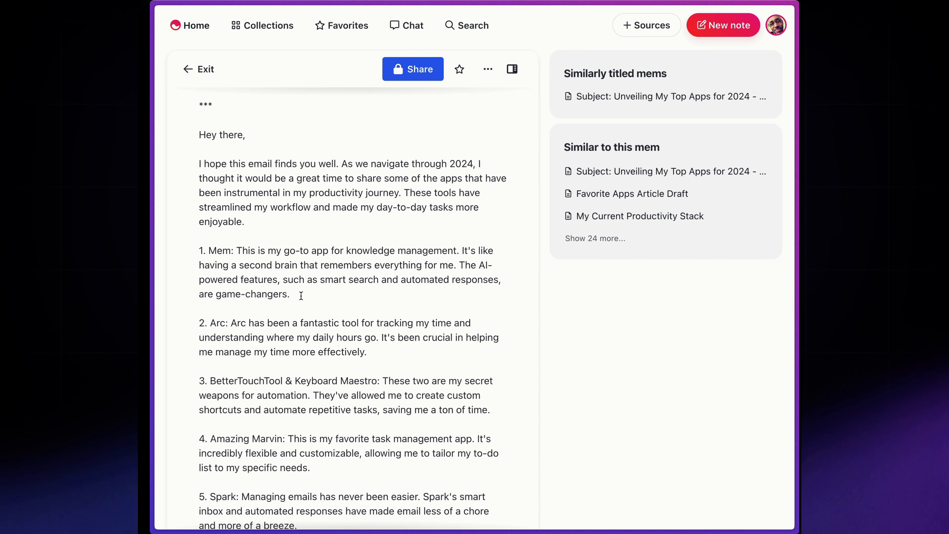
pyautogui.moveTo(290, 294); pyautogui.dragTo(211, 251)
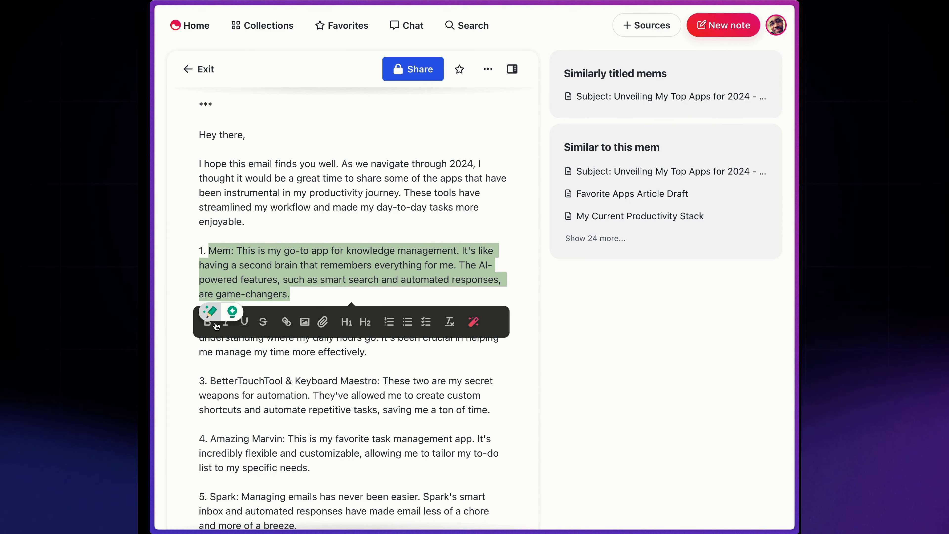
pyautogui.click(210, 314)
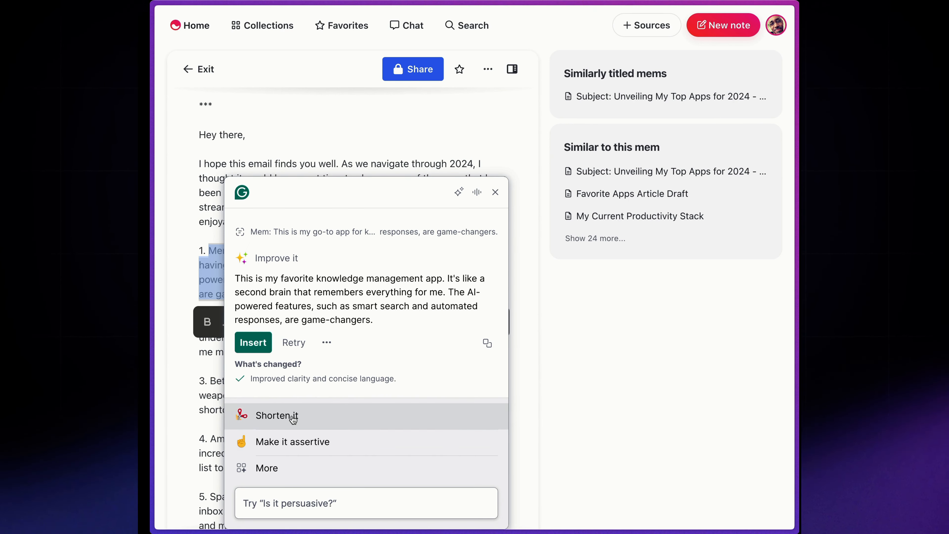
# - Examine Grammarly's additional app, rewrite and tone adjustment options for the selected text, and return to the "Improve it" rewrite
pyautogui.click(275, 470)
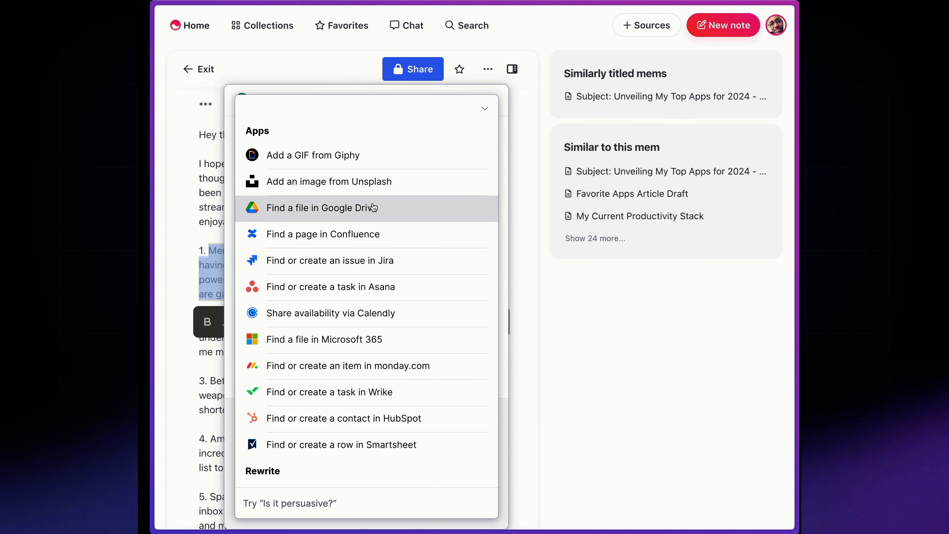
pyautogui.scroll(-4, 388, 278)
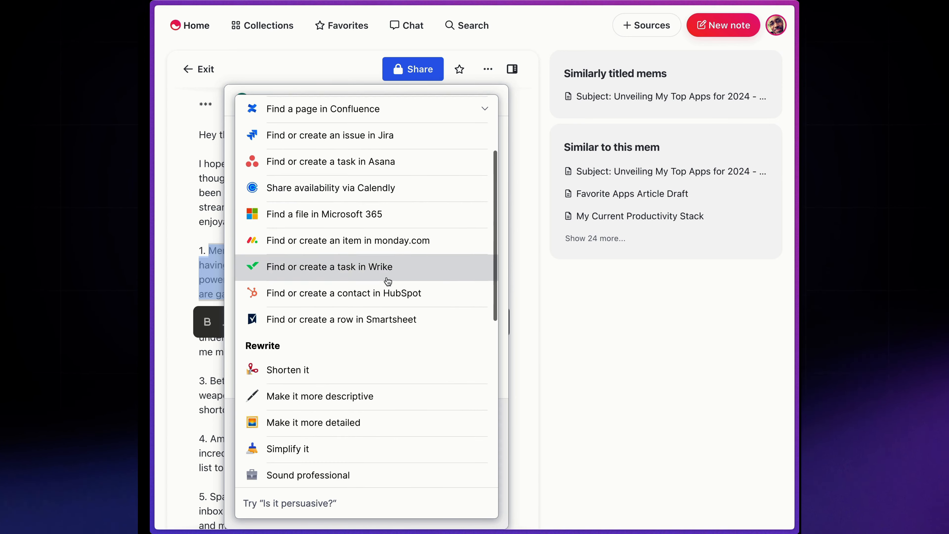
pyautogui.scroll(-2, 360, 364)
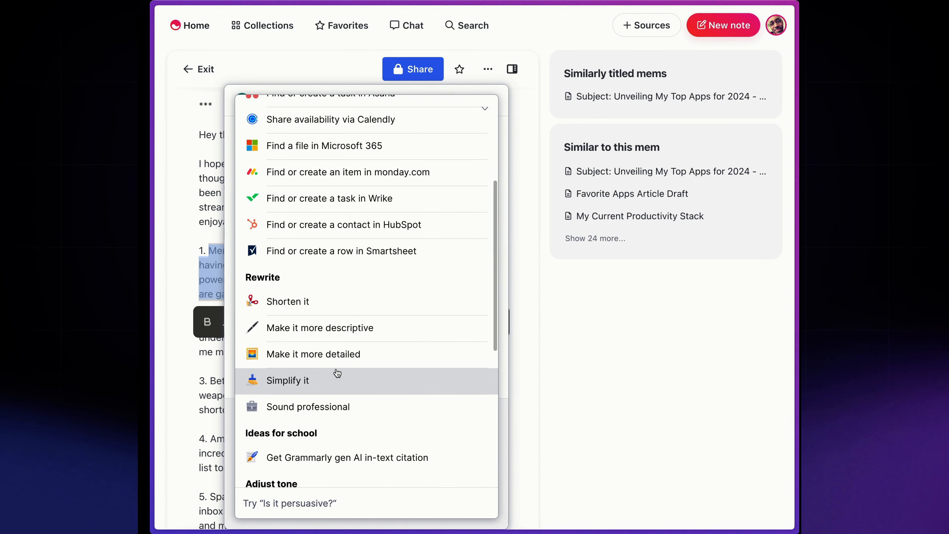
pyautogui.scroll(-4, 338, 373)
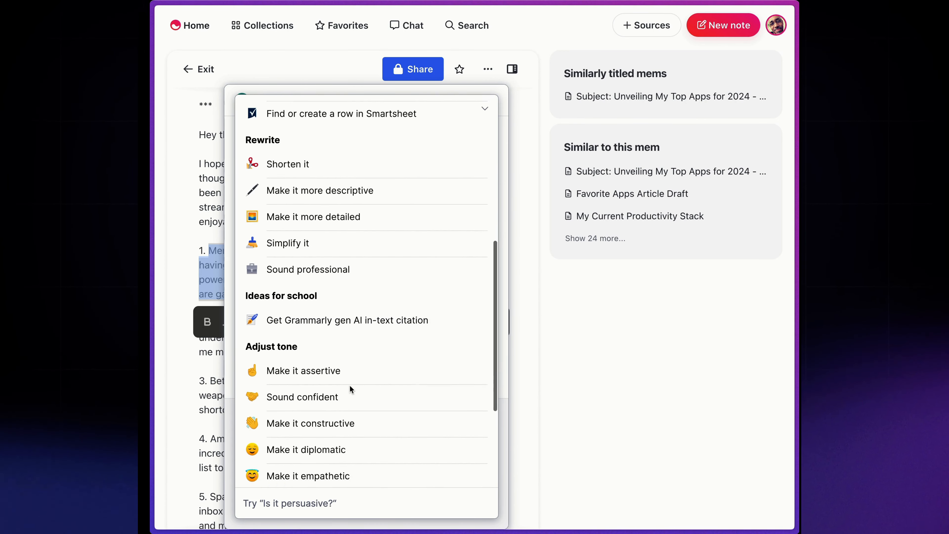
pyautogui.scroll(-2, 349, 386)
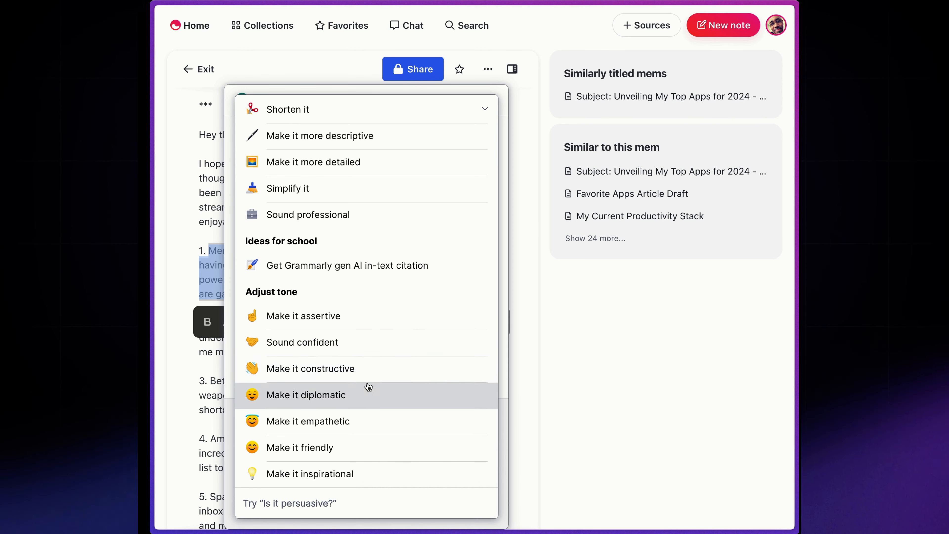
pyautogui.scroll(5, 378, 355)
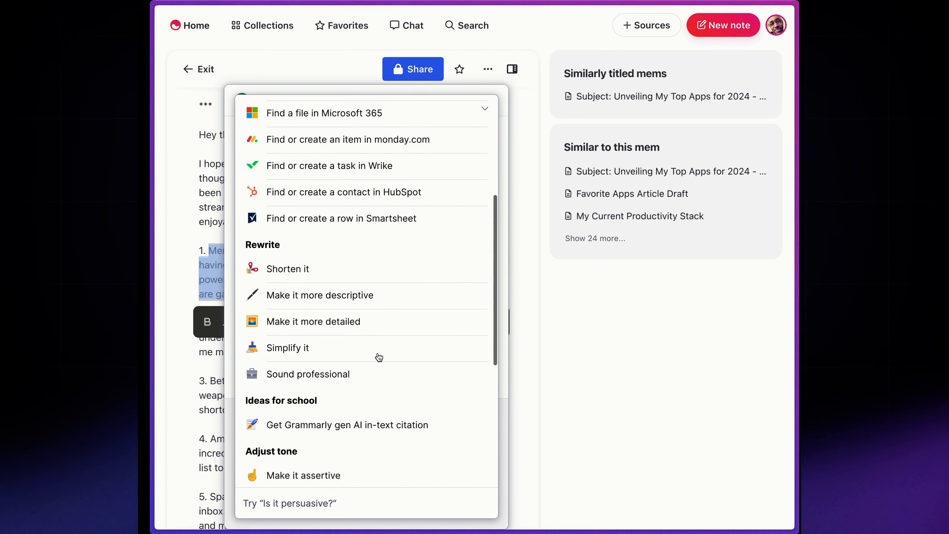
pyautogui.scroll(6, 379, 357)
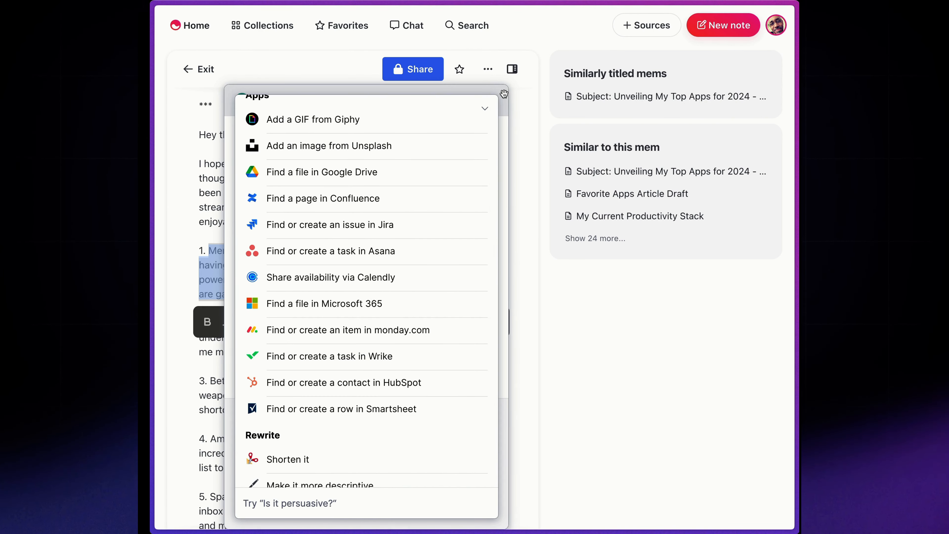
pyautogui.click(484, 108)
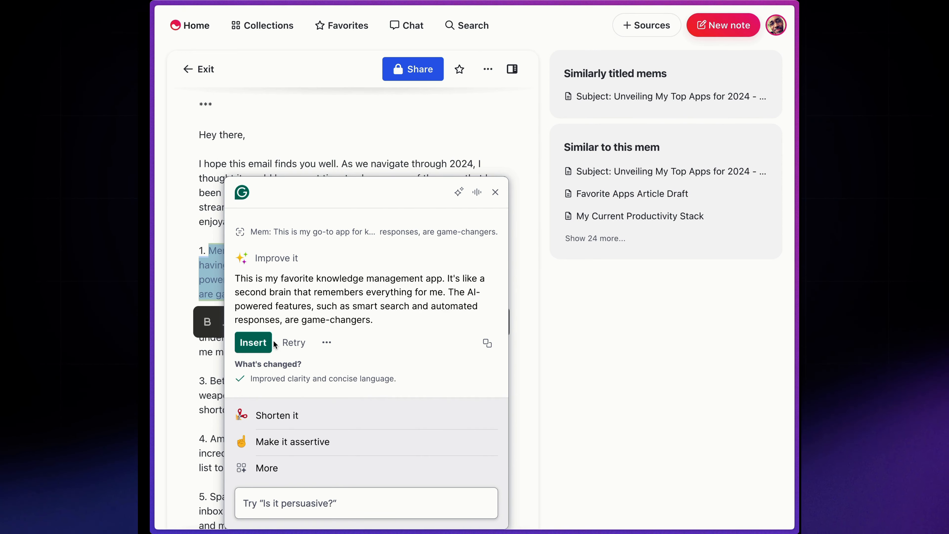
# - Replace the Mem item's text with the generated "This is my favorite knowledge management app" rewrite and close the assistant
pyautogui.click(256, 346)
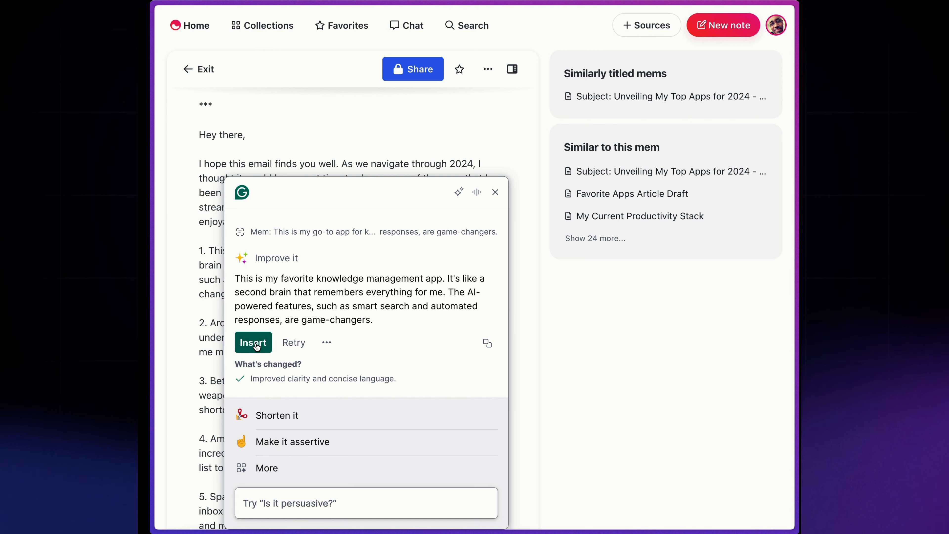
pyautogui.click(495, 192)
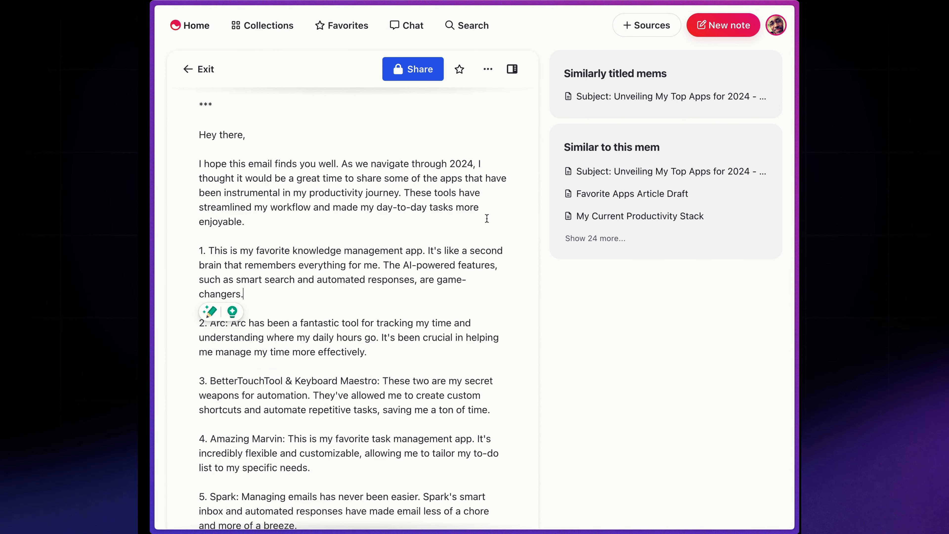
pyautogui.scroll(-3, 387, 297)
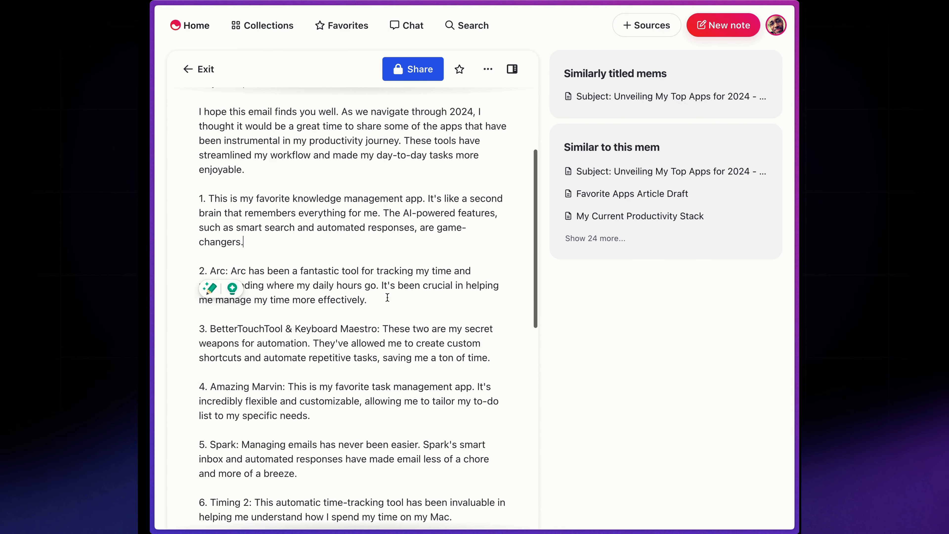
pyautogui.scroll(-3, 387, 297)
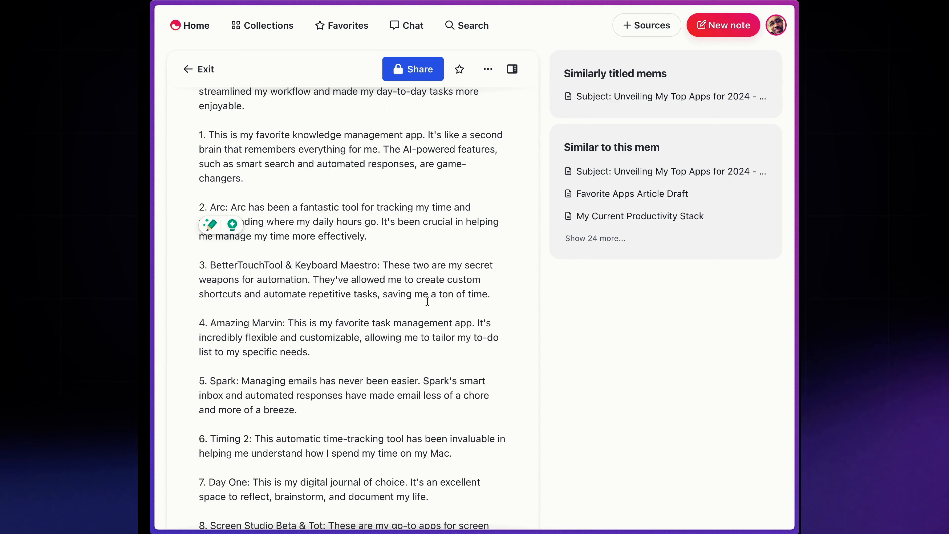
pyautogui.scroll(-1, 467, 277)
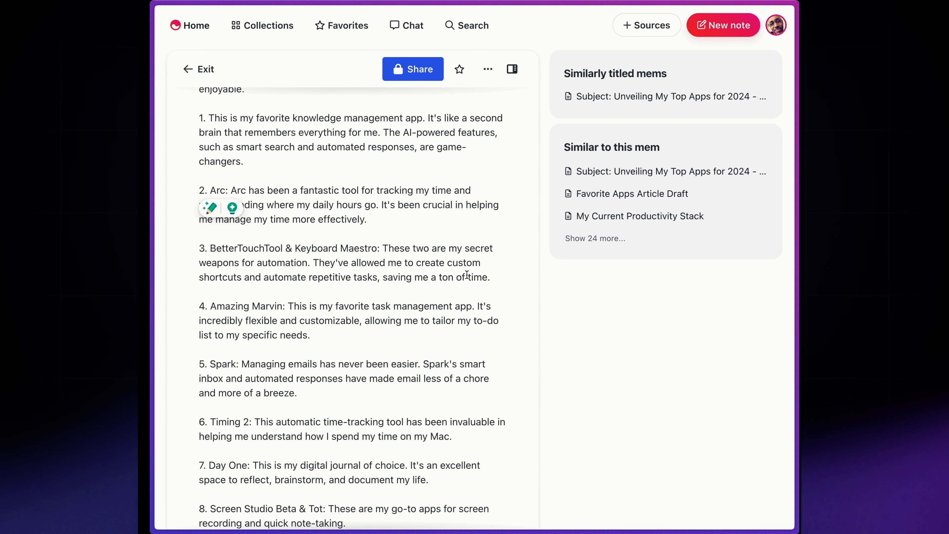
pyautogui.scroll(-2, 466, 274)
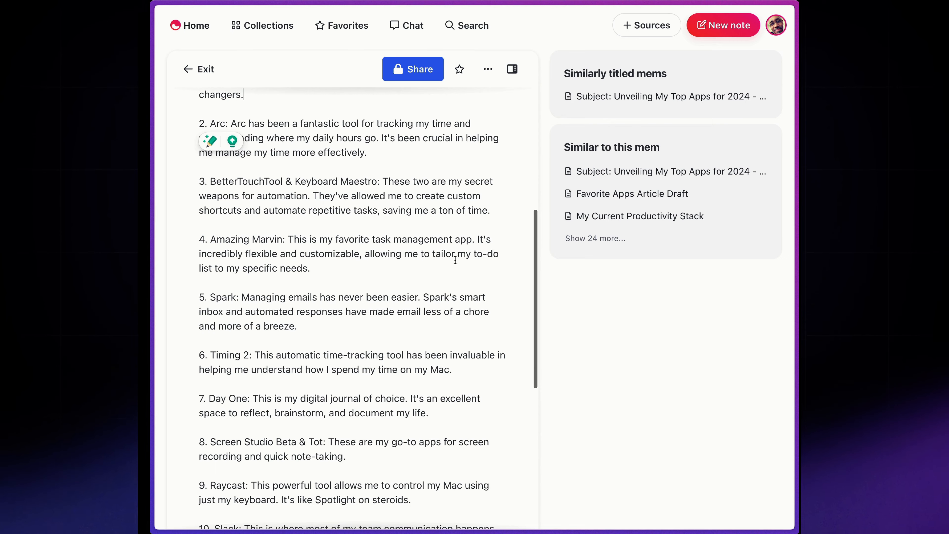